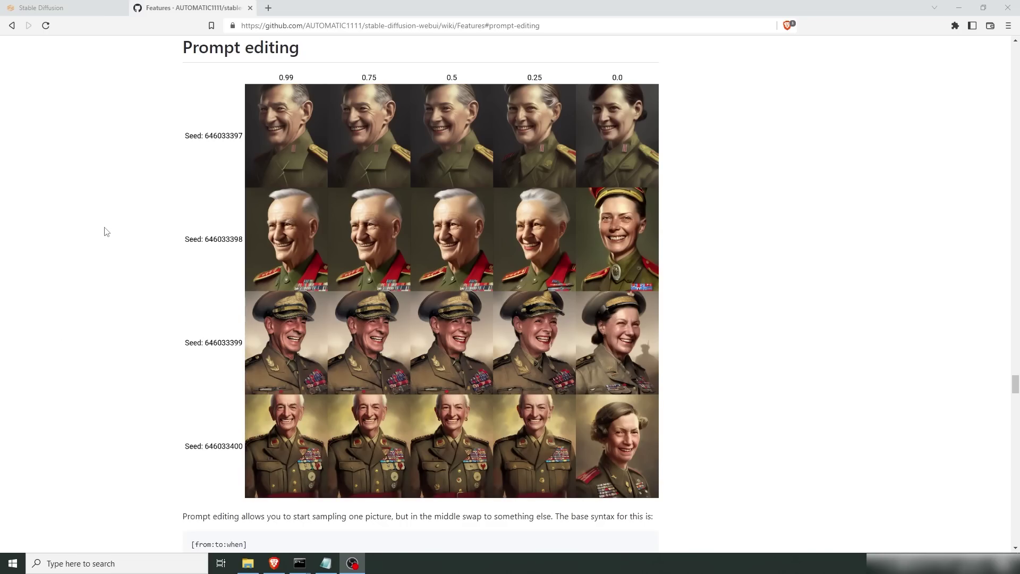
Highlight the opening sentence of the wiki's Prompt editing section
left_click_drag(184, 515, 451, 516)
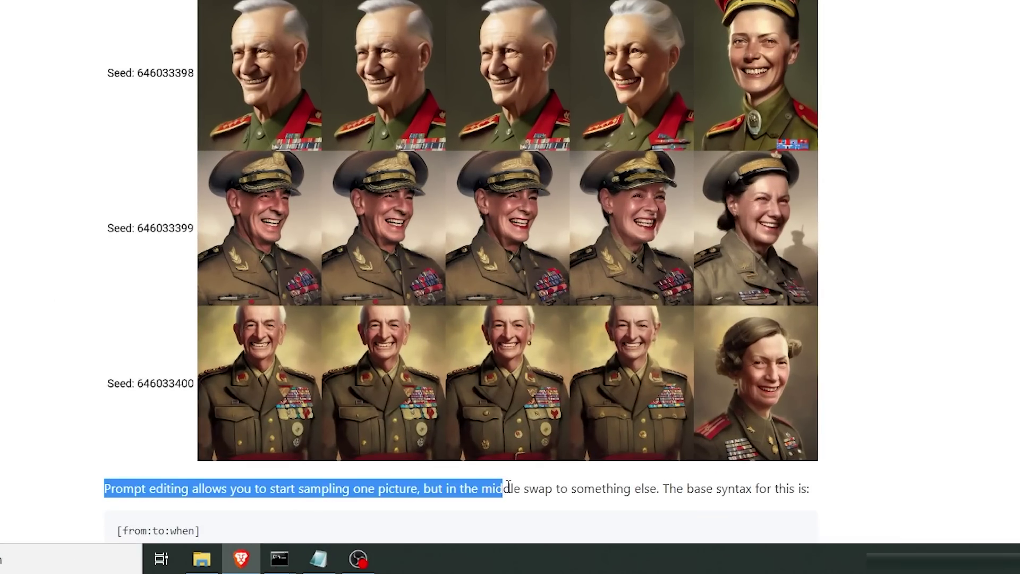
left_click_drag(508, 486, 659, 490)
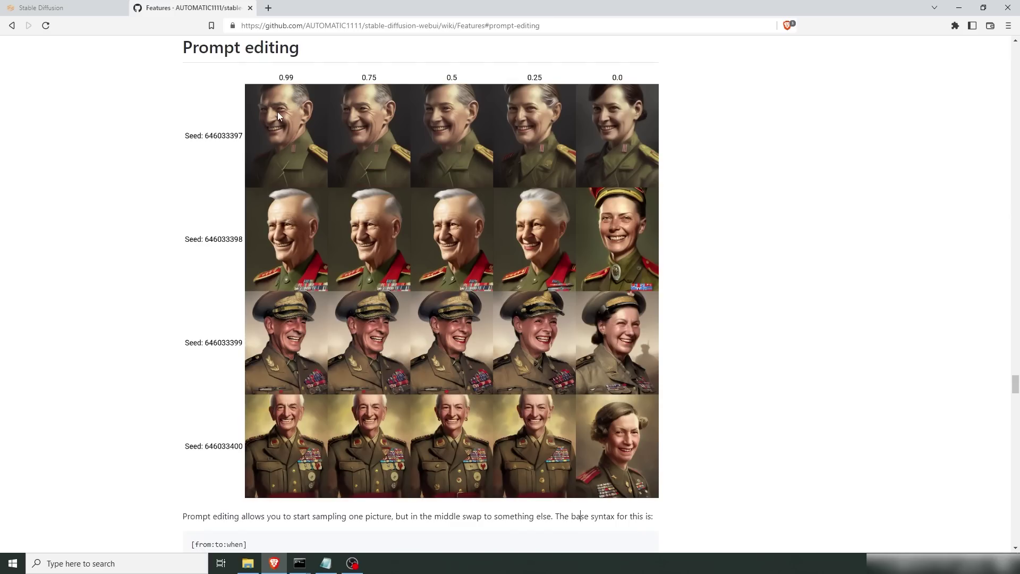
In txt2img, prompt 'llama as painted by' plus the artist's name and generate a painted llama
left_click(47, 8)
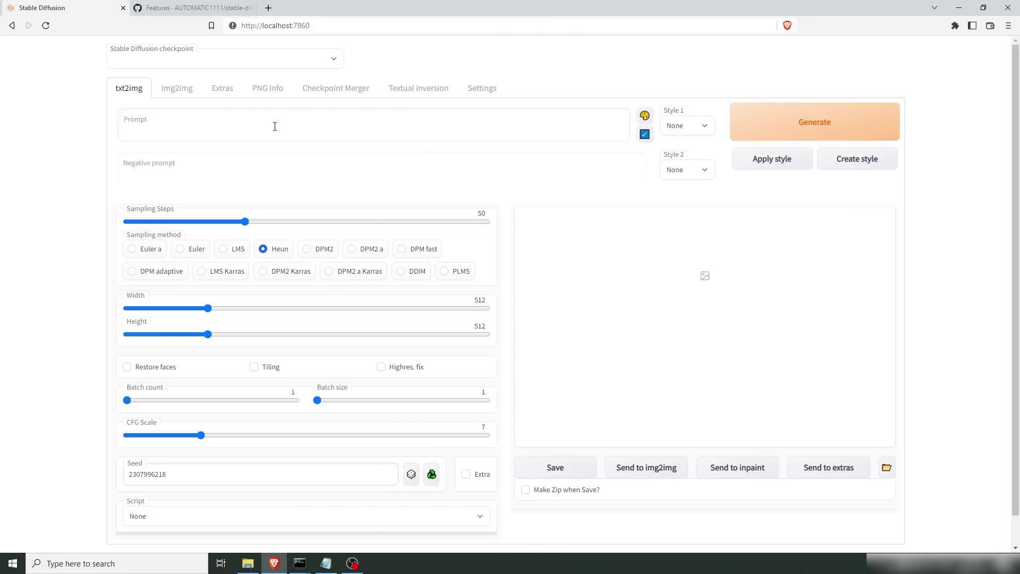
left_click(155, 120)
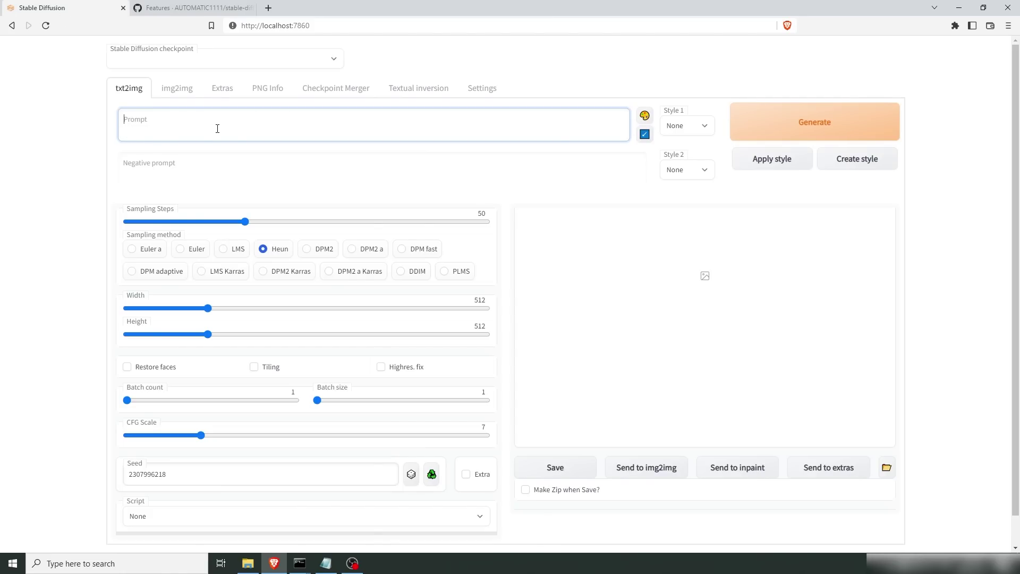
type("llama as p")
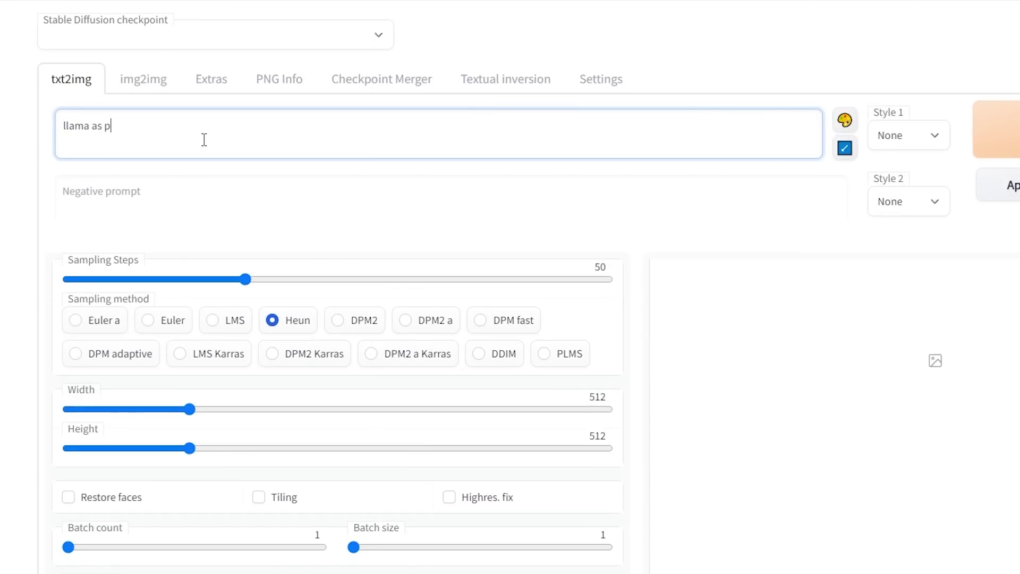
type("ainted by darek zabrocki")
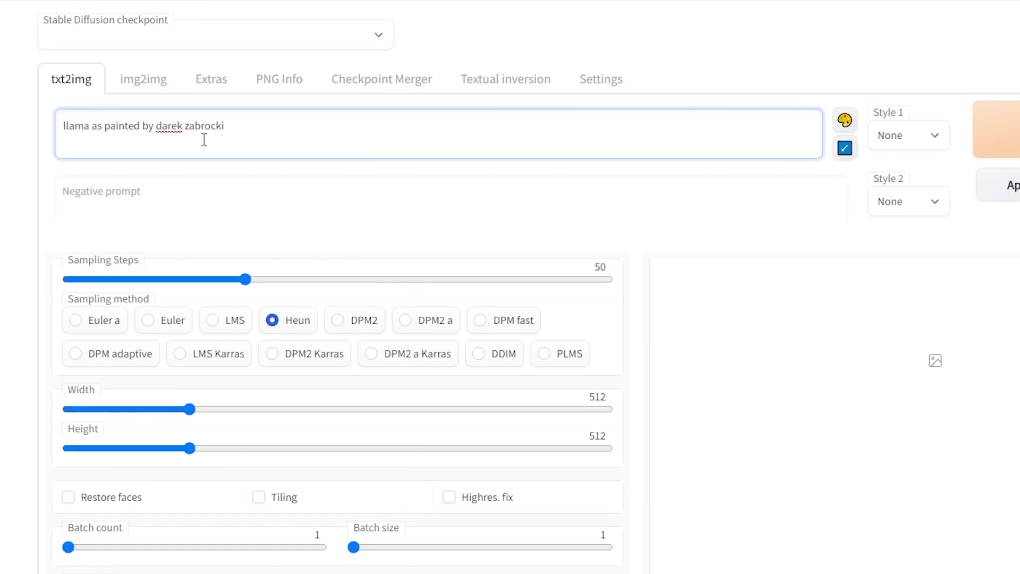
left_click(825, 122)
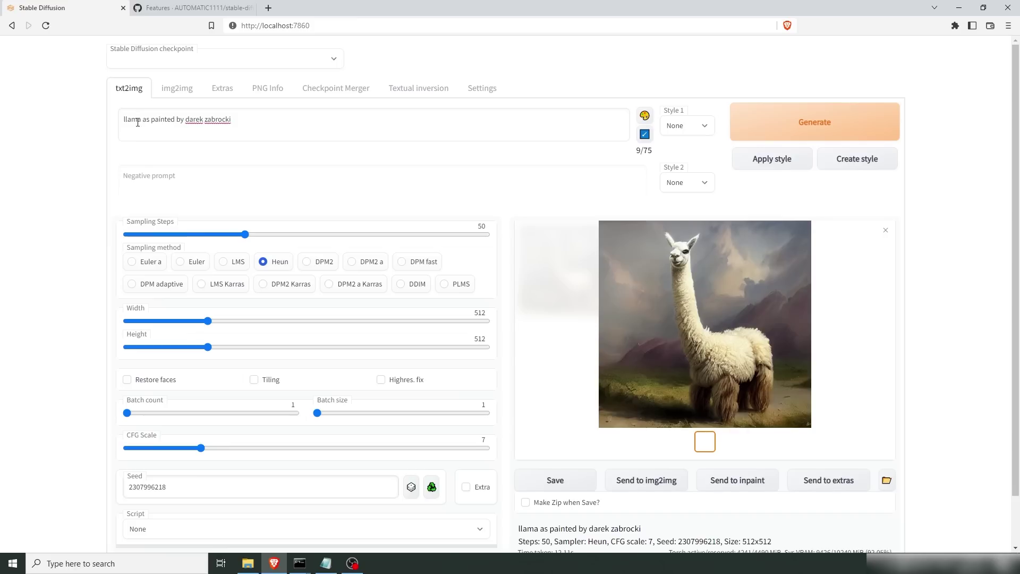
left_click(168, 121)
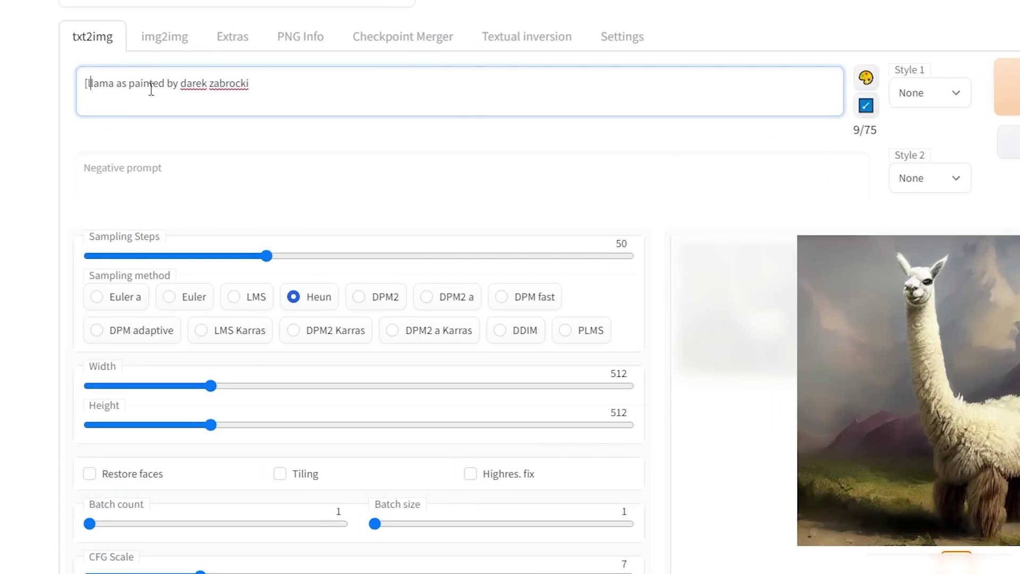
Change the prompt's start to [llama:tiger:25] and generate the shaggier llama
key("ctrl+Right")
type(":")
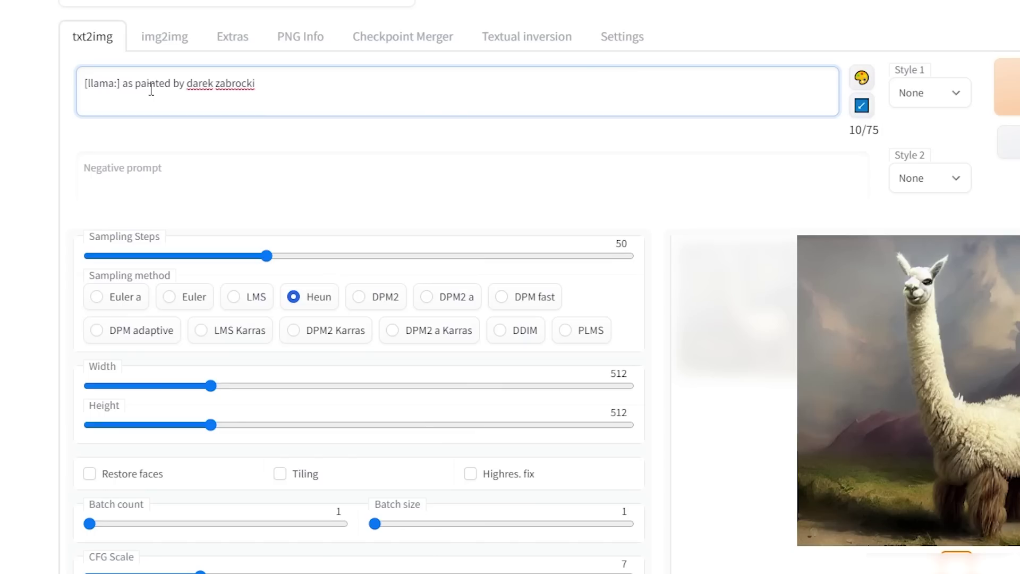
type("tiger:")
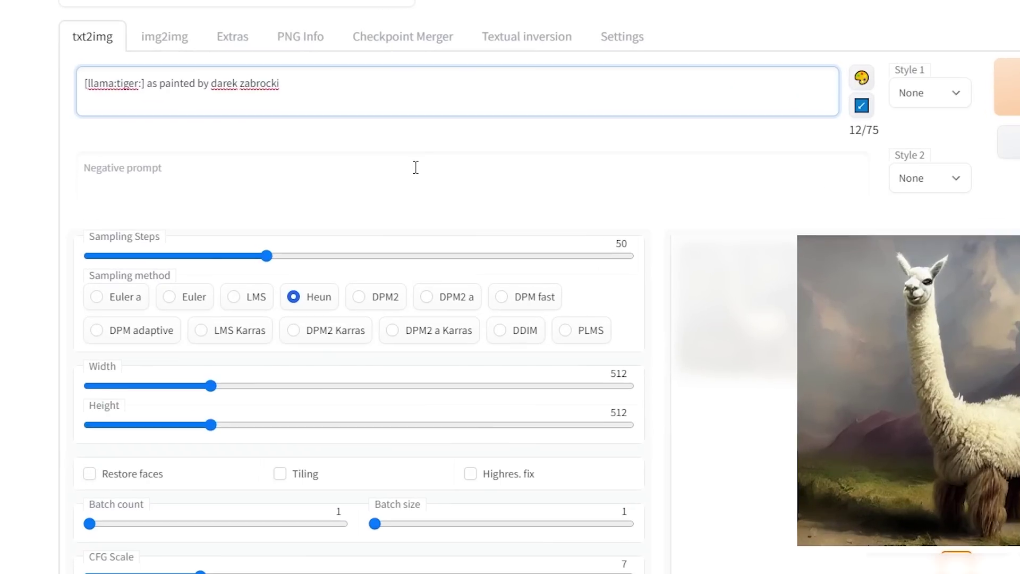
type("25")
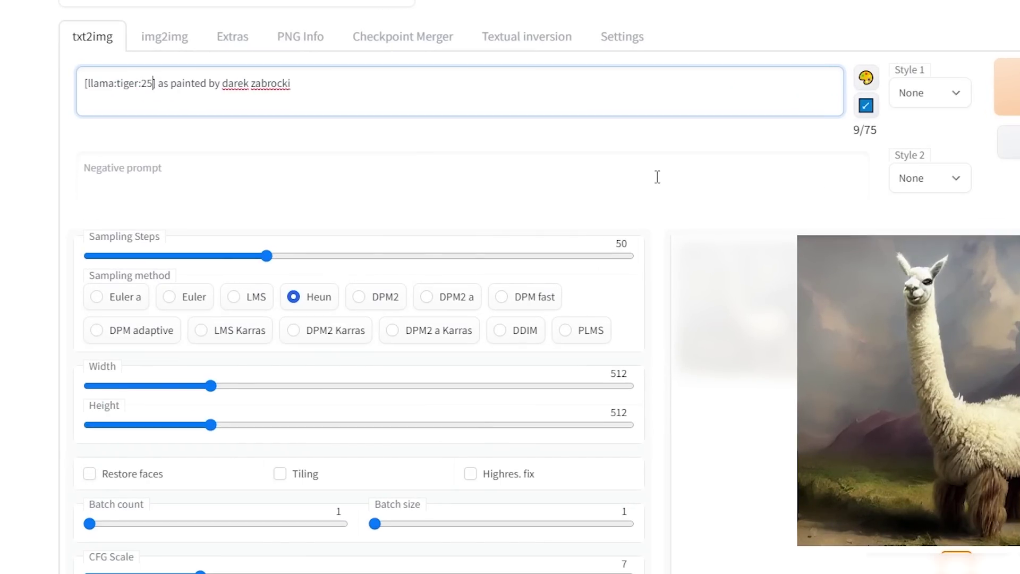
key("BackSpace")
key("BackSpace")
type("0.5")
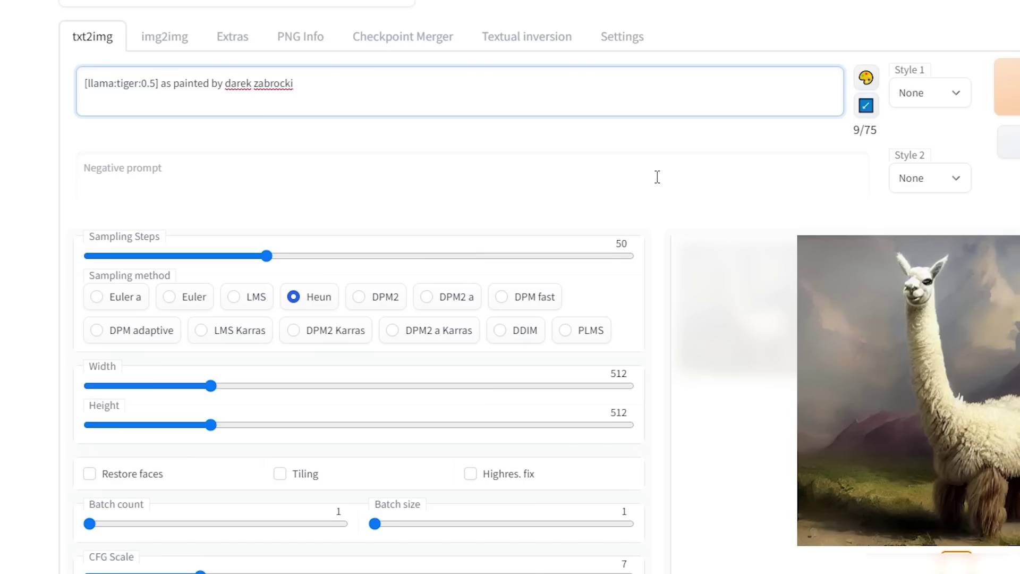
key("BackSpace")
key("BackSpace")
key("BackSpace")
type("25")
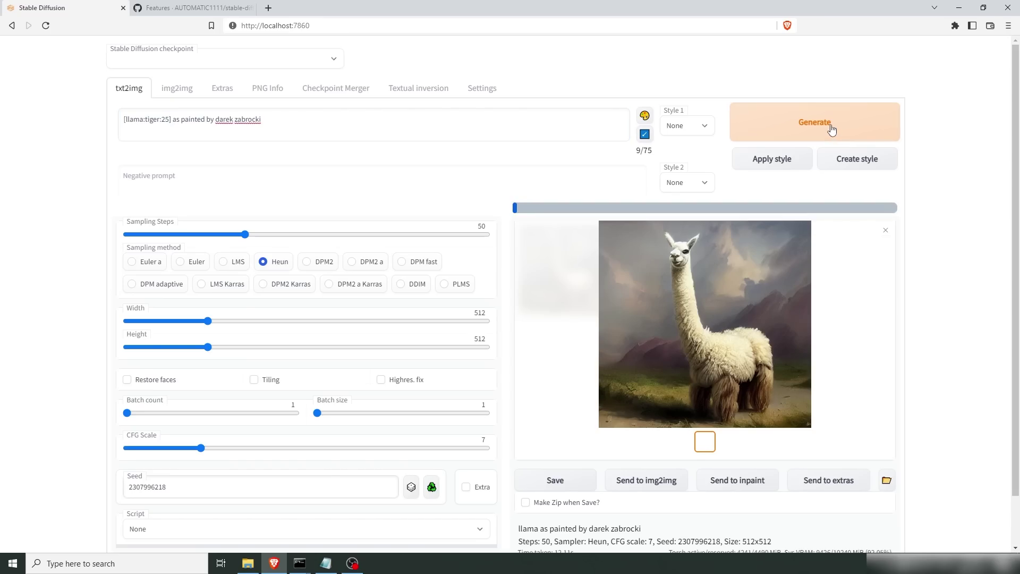
left_click(1007, 87)
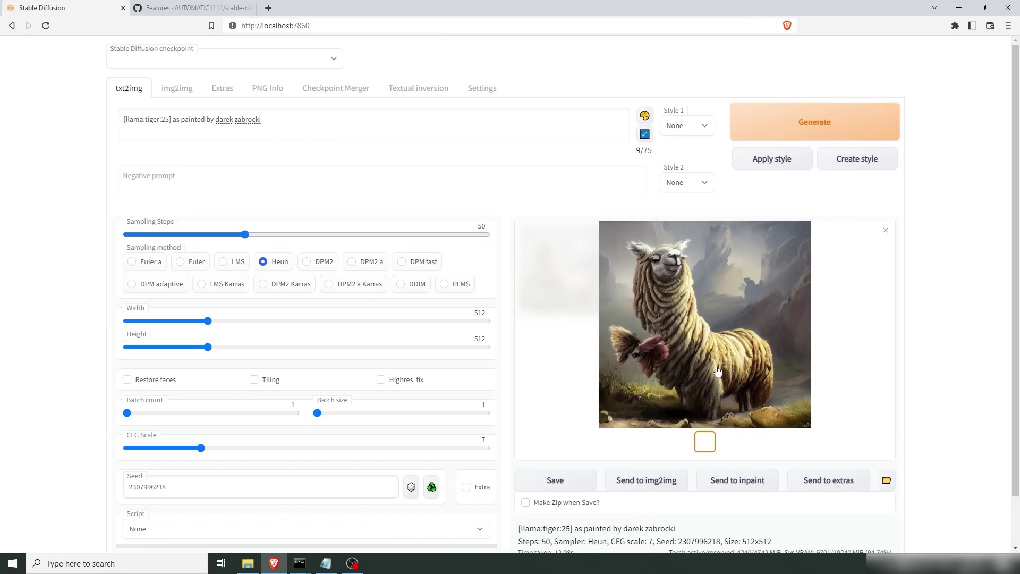
Set the prompt's switch value to 0.5 and generate an image
left_click(170, 119)
key("BackSpace")
key("BackSpace")
type("0.5")
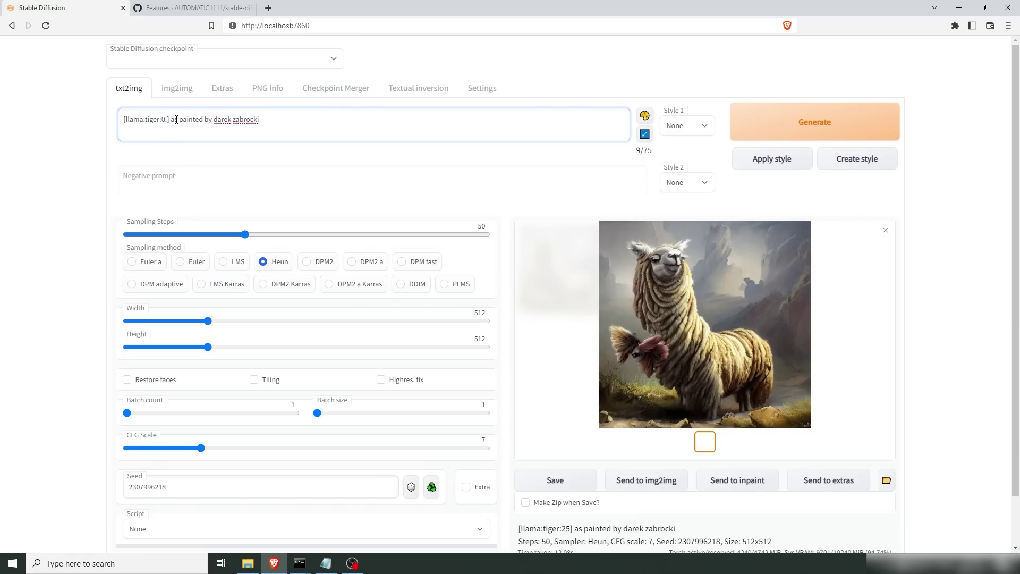
left_click(800, 123)
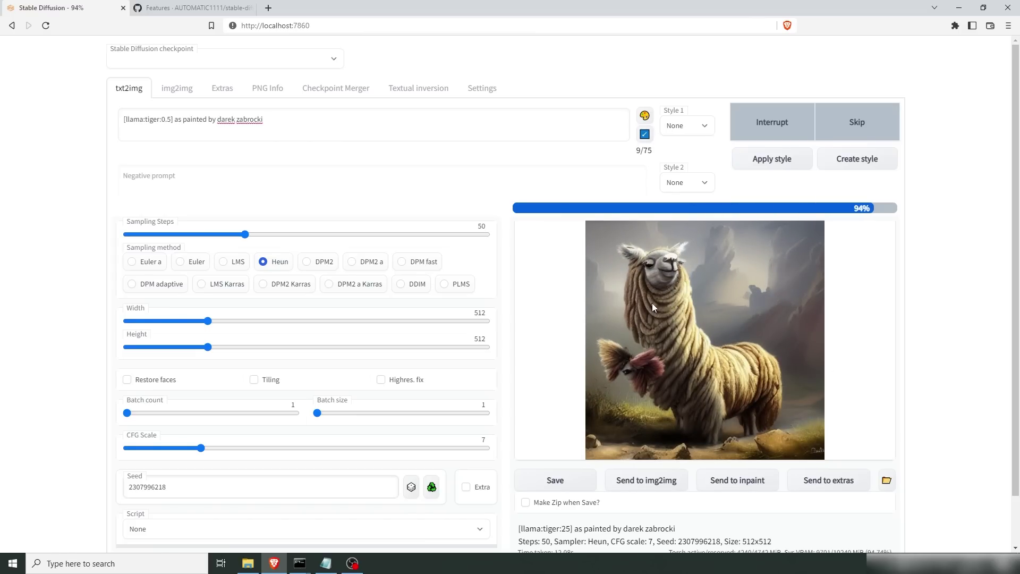
Change the switch value to 10 and generate the tiger-striped llama
double_click(168, 119)
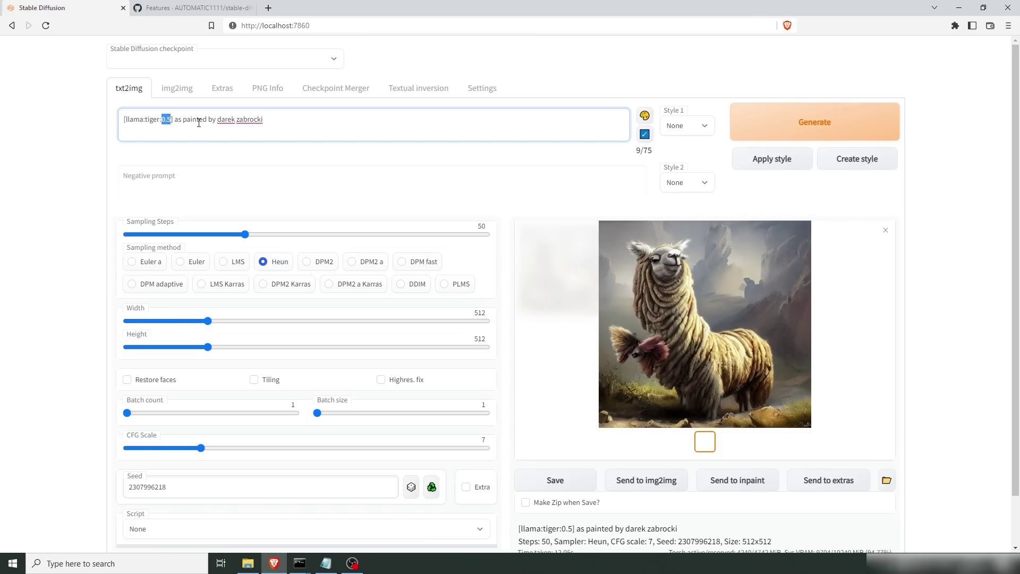
type("10")
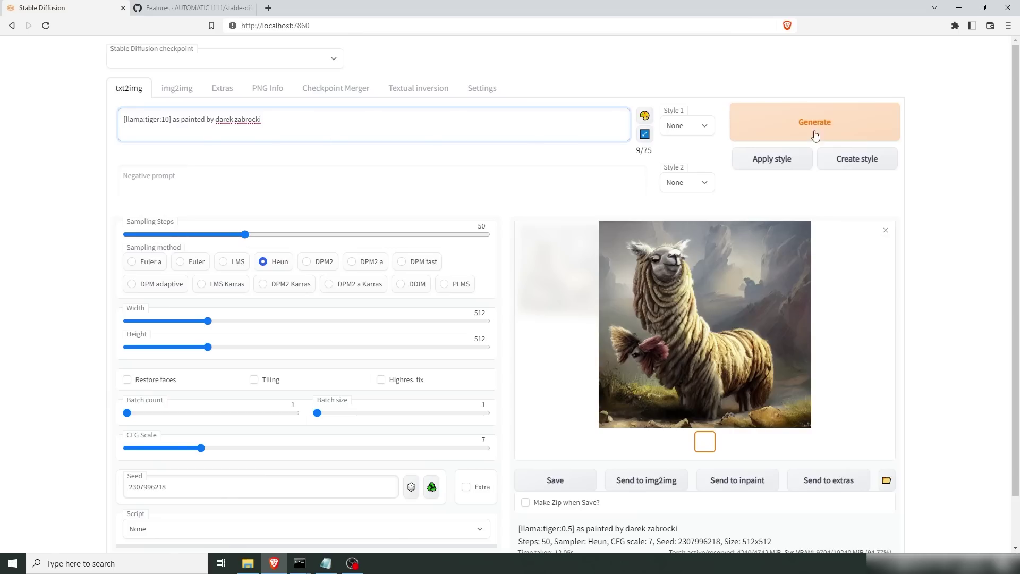
left_click(774, 125)
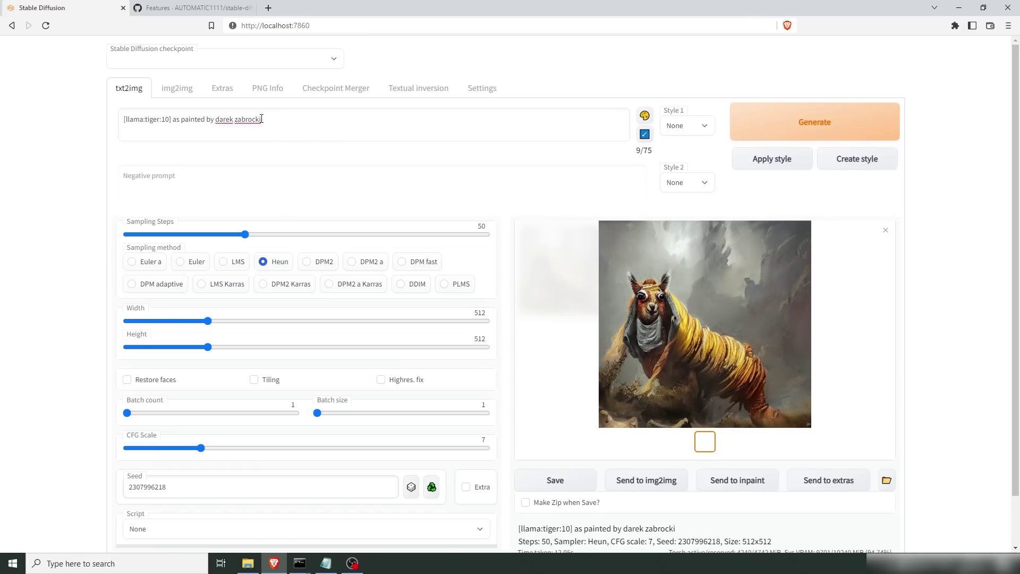
Replace llama:tiger:10 with cube:cat:25 and generate the grey cat-like creature
left_click_drag(169, 119, 126, 119)
type("cube:cat")
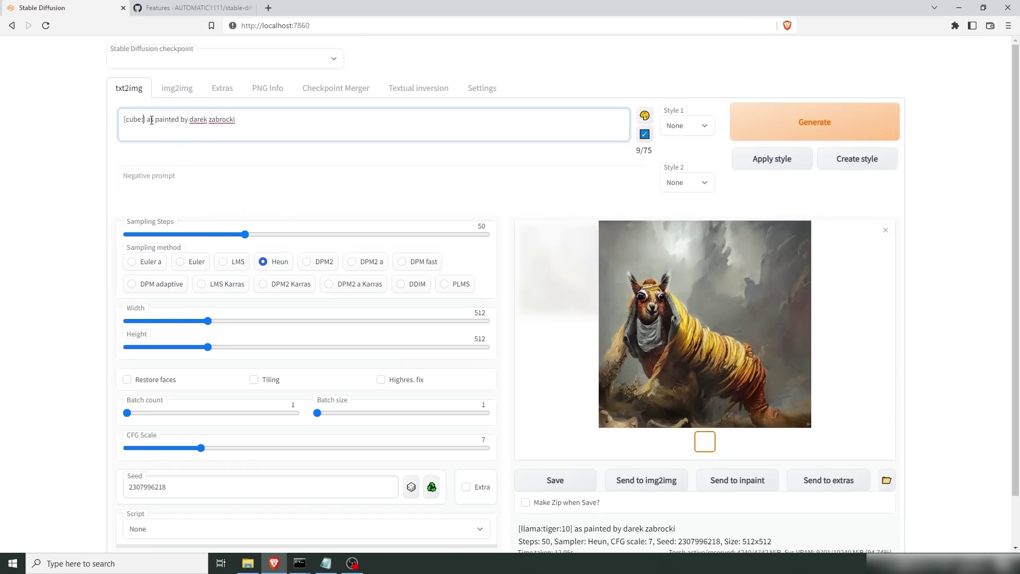
type("t:25")
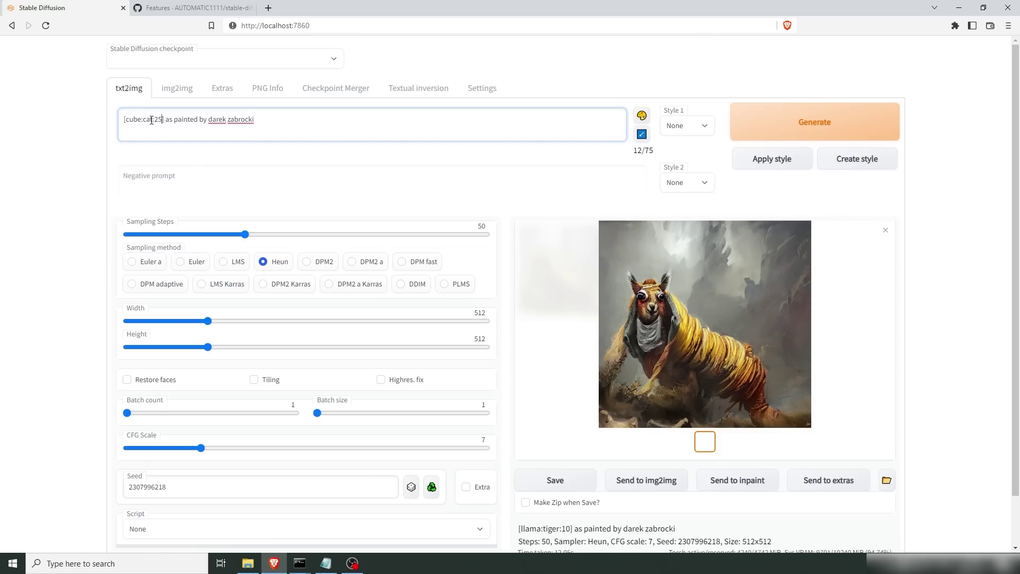
left_click(786, 137)
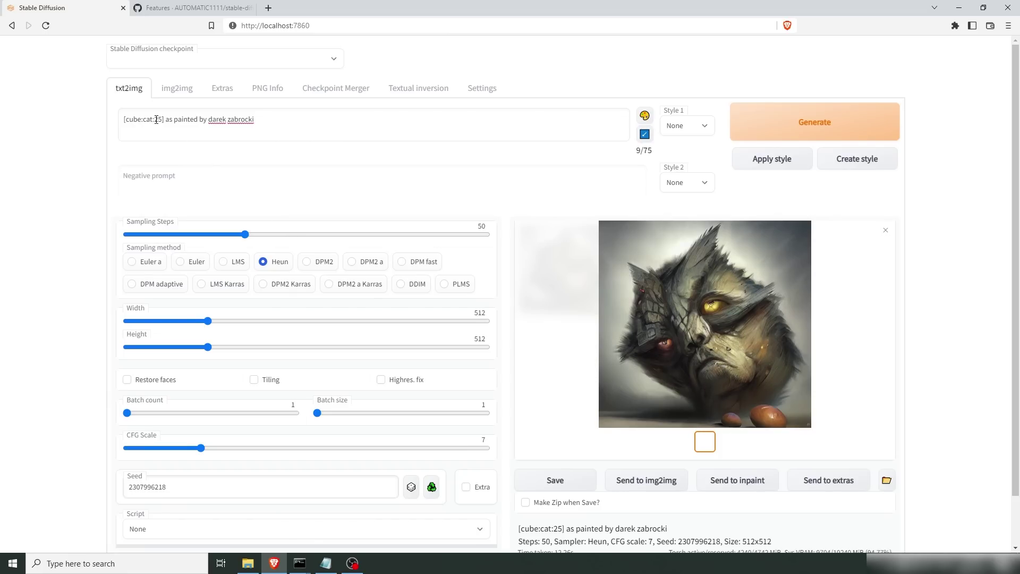
Swap cube for box so the prompt reads [box:cat:35], then generate the image
double_click(132, 119)
type("box")
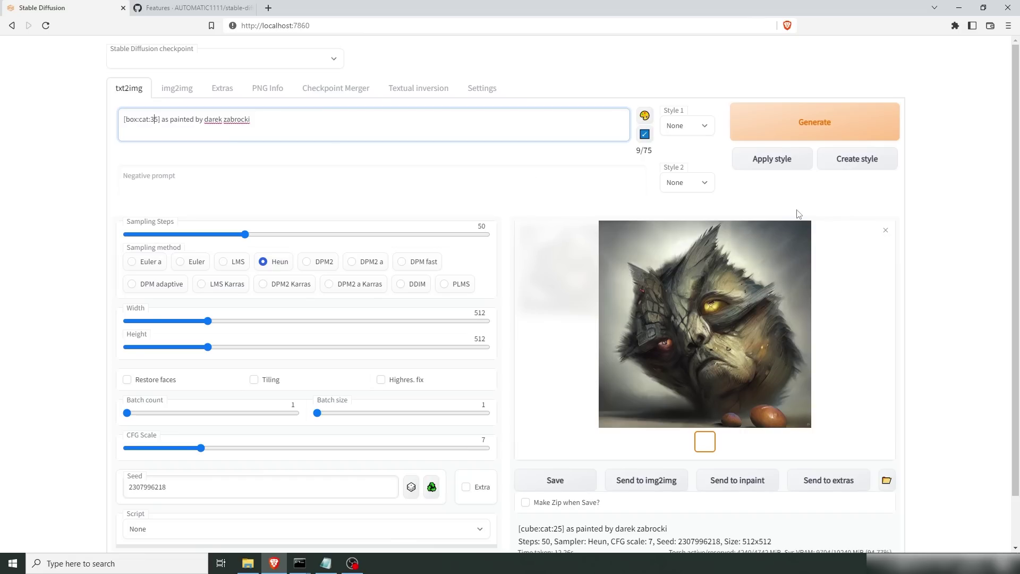
left_click(797, 126)
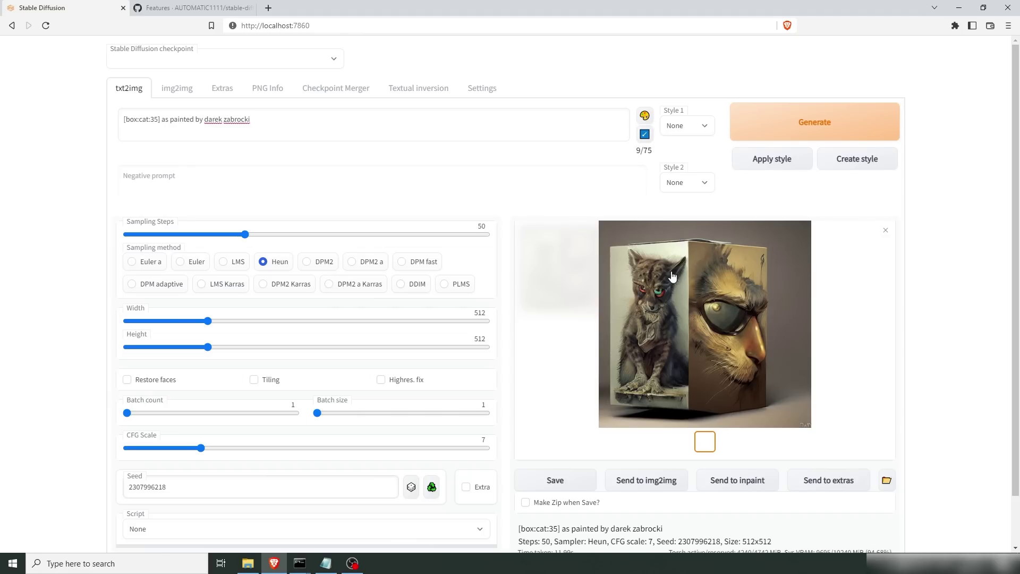
Rewrite the bracketed term as [box:tree:0.5] and generate the tree-and-stool painting
double_click(127, 119)
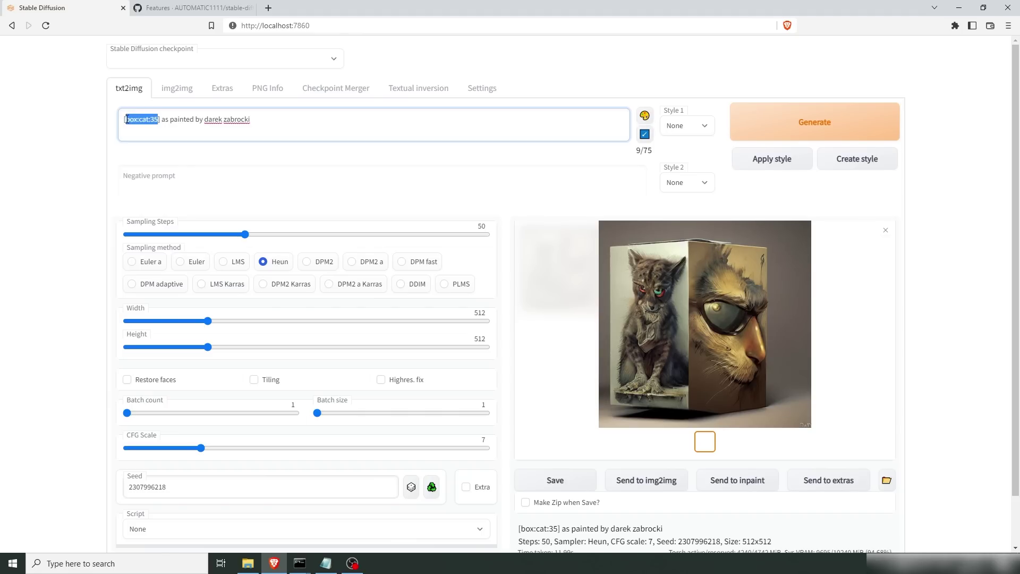
type("box:c")
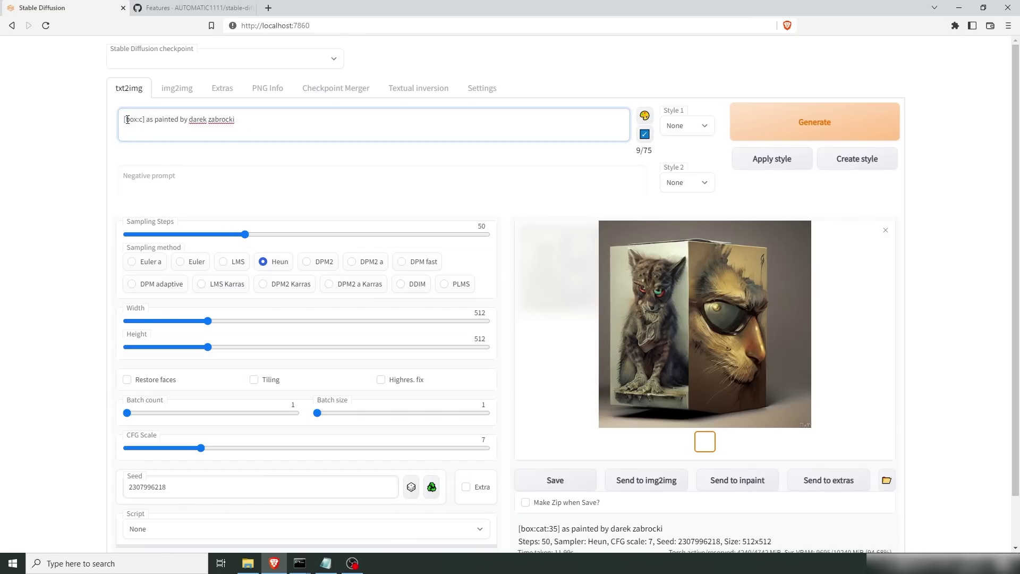
key("BackSpace")
type("tree:0.5")
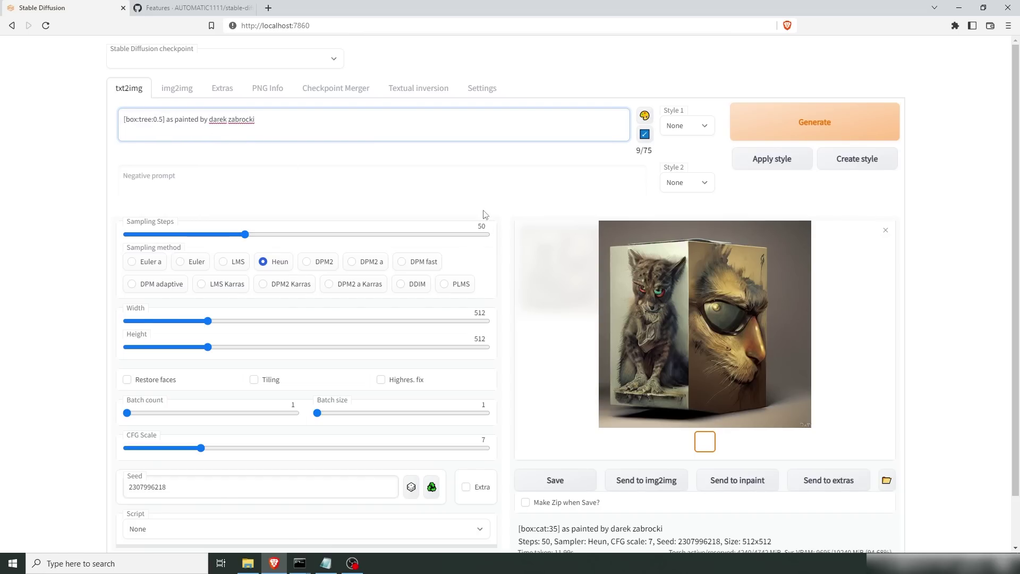
left_click(815, 122)
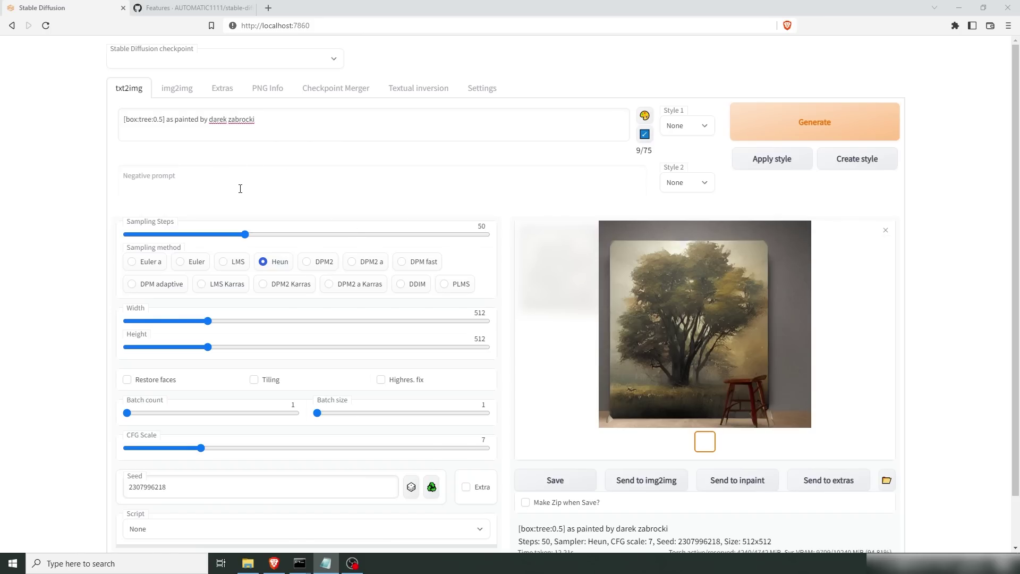
Replace box:tree:0.5 with rose|panda and generate the white rose with panda patches
double_click(133, 119)
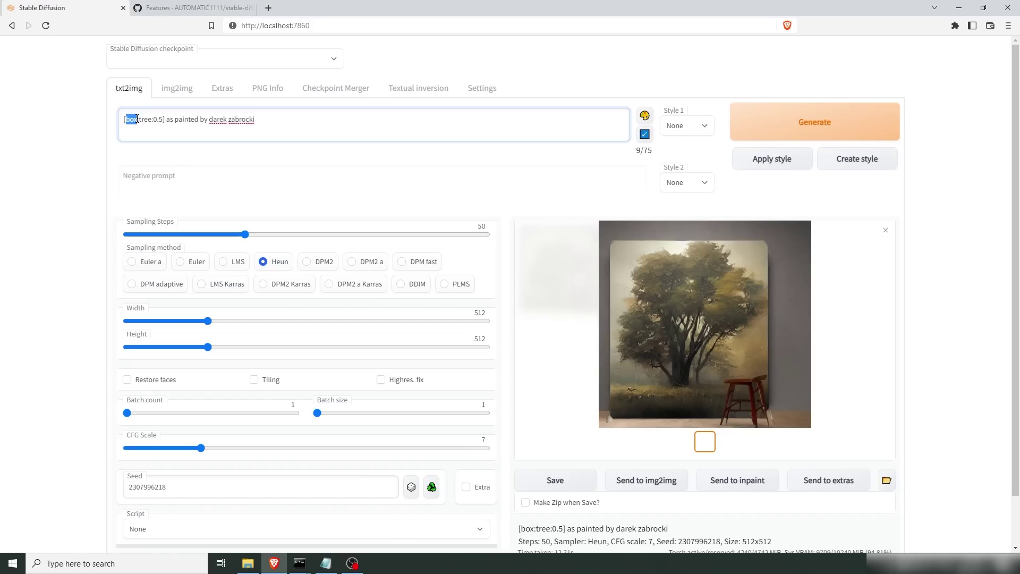
mouse_move(140, 119)
left_mouse_down()
mouse_move(153, 119)
mouse_move(126, 119)
mouse_move(163, 119)
mouse_move(153, 119)
left_mouse_up()
key("BackSpace")
key("BackSpace")
key("BackSpace")
key("BackSpace")
key("BackSpace")
key("BackSpace")
key("BackSpace")
key("BackSpace")
key("BackSpace")
key("BackSpace")
type("rose")
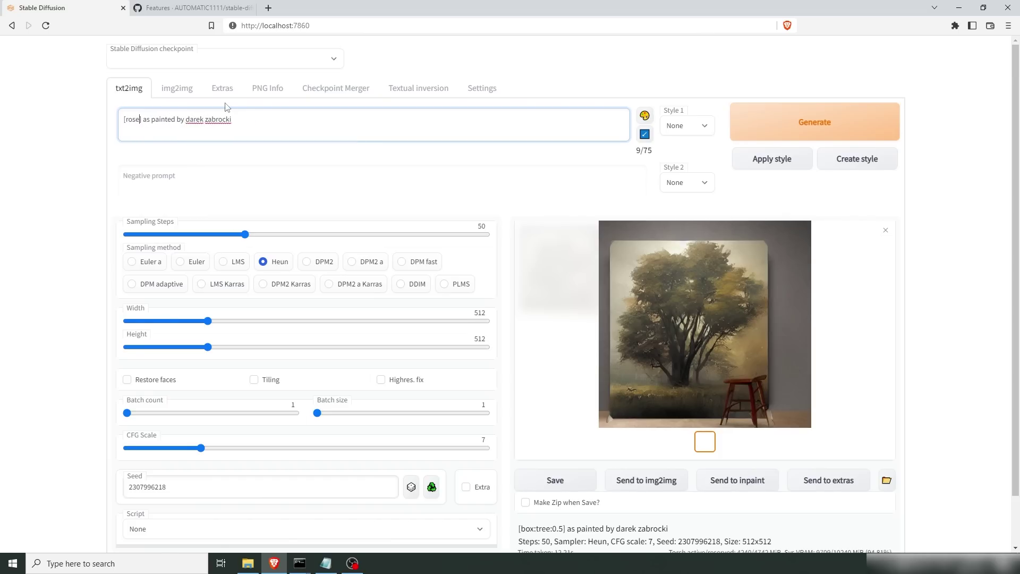
type("|panda")
left_click(817, 124)
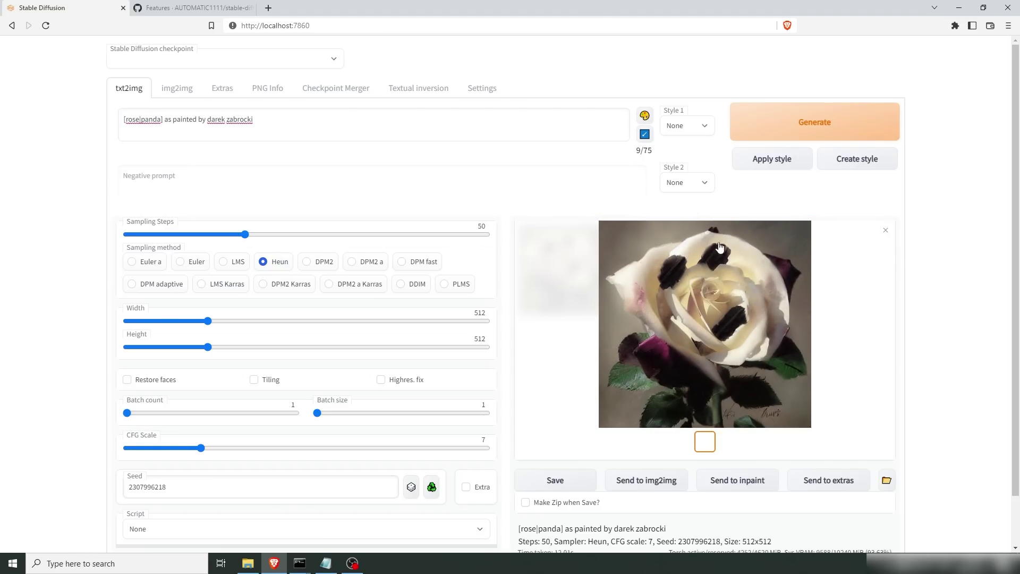
double_click(137, 119)
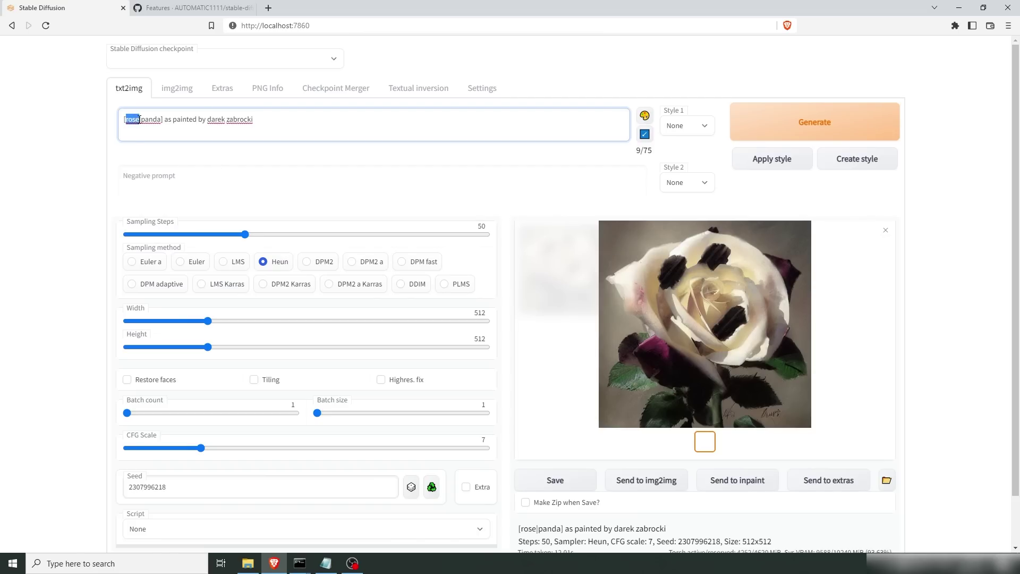
left_click(136, 119)
Give rose and panda each their own 'as painted by' artist style and generate spotted roses
left_click_drag(140, 119, 157, 119)
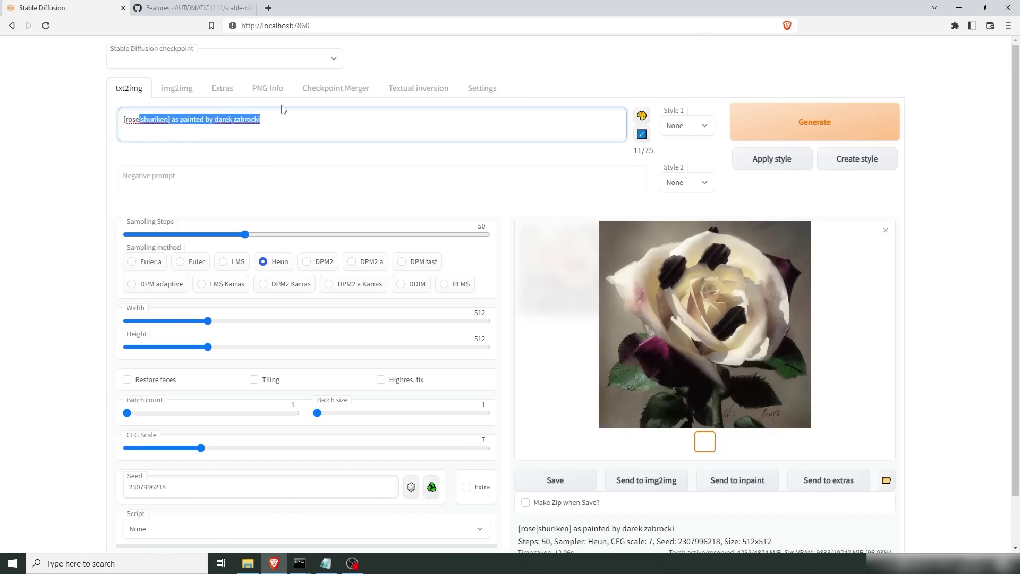
type("as")
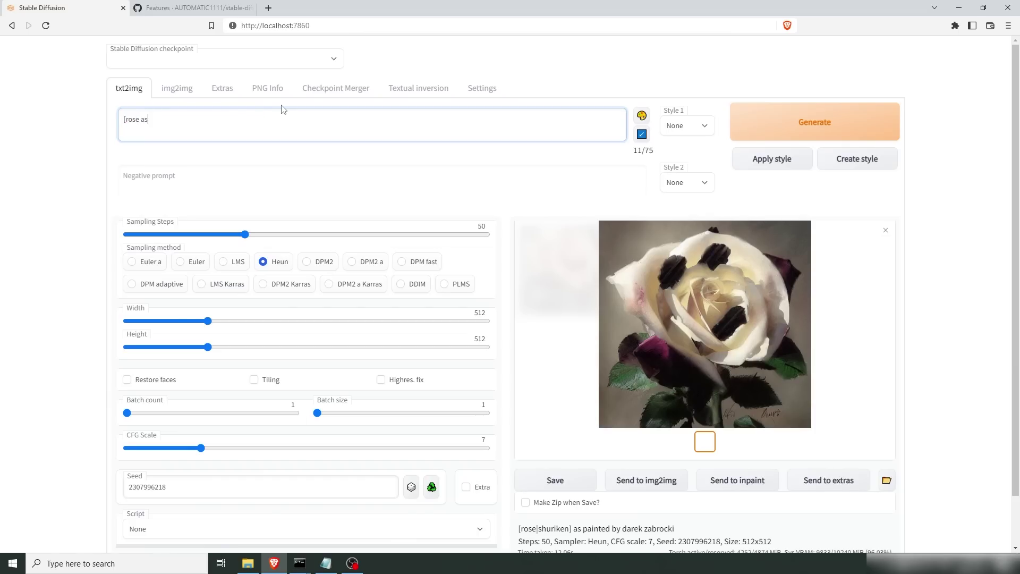
type(" painted by darek zabrocki|panda as painted ")
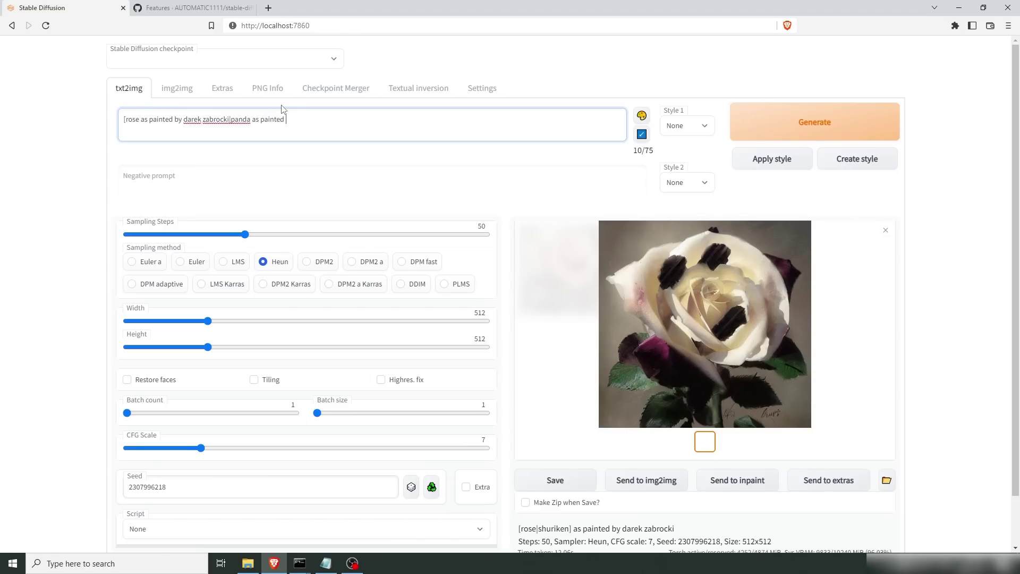
type("by asher brown durand]")
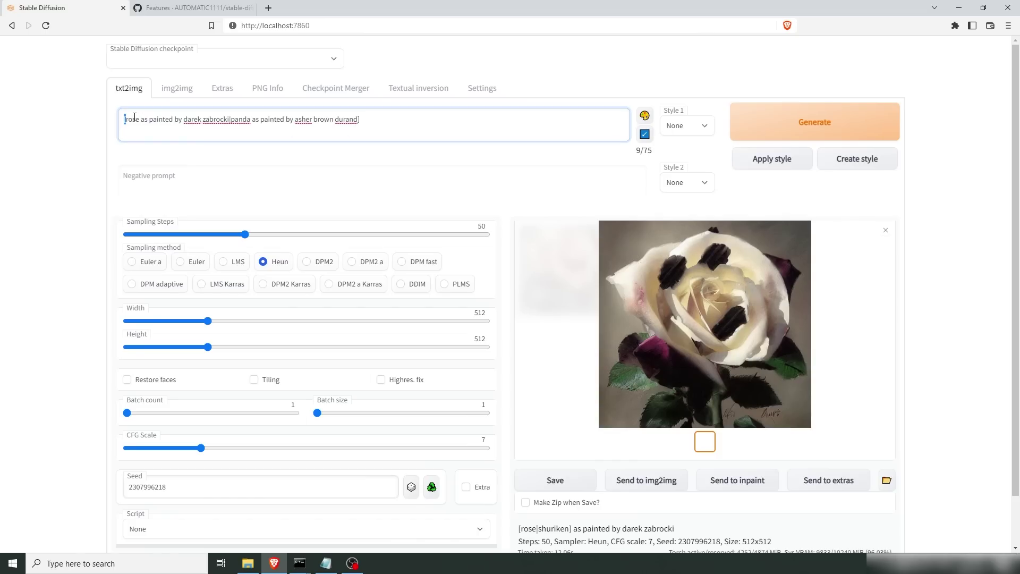
left_click(231, 119)
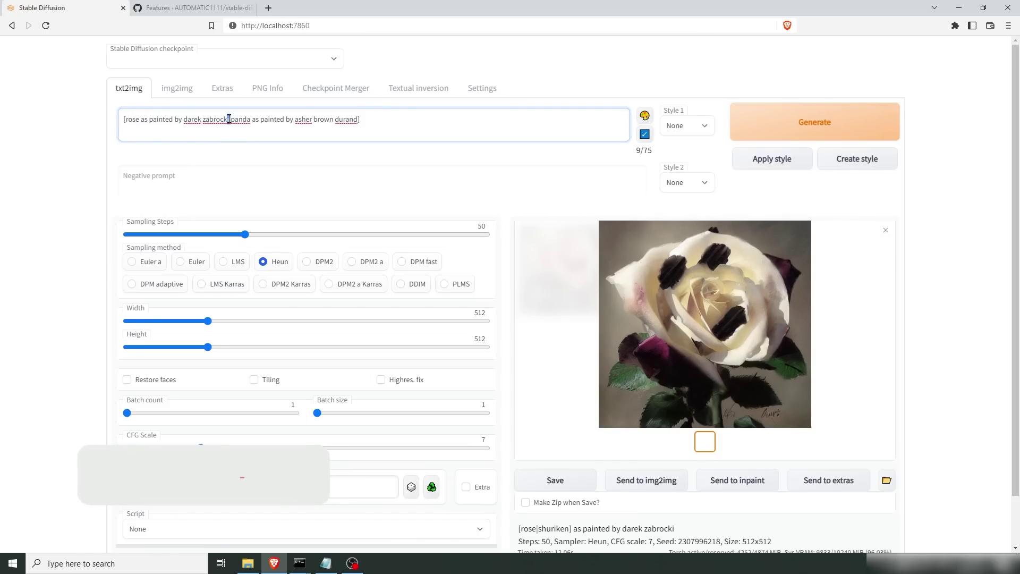
left_click(383, 122)
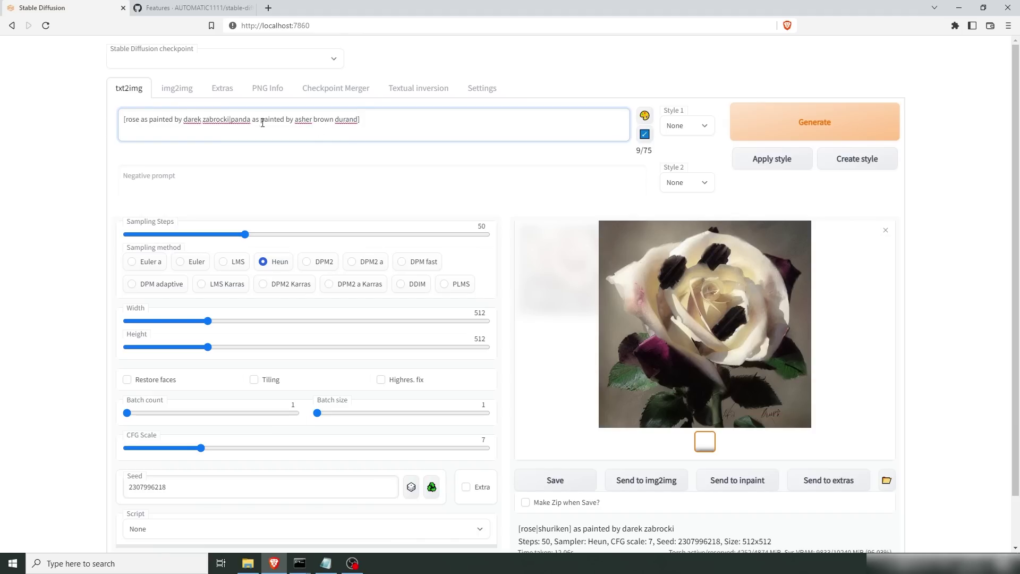
left_click(810, 137)
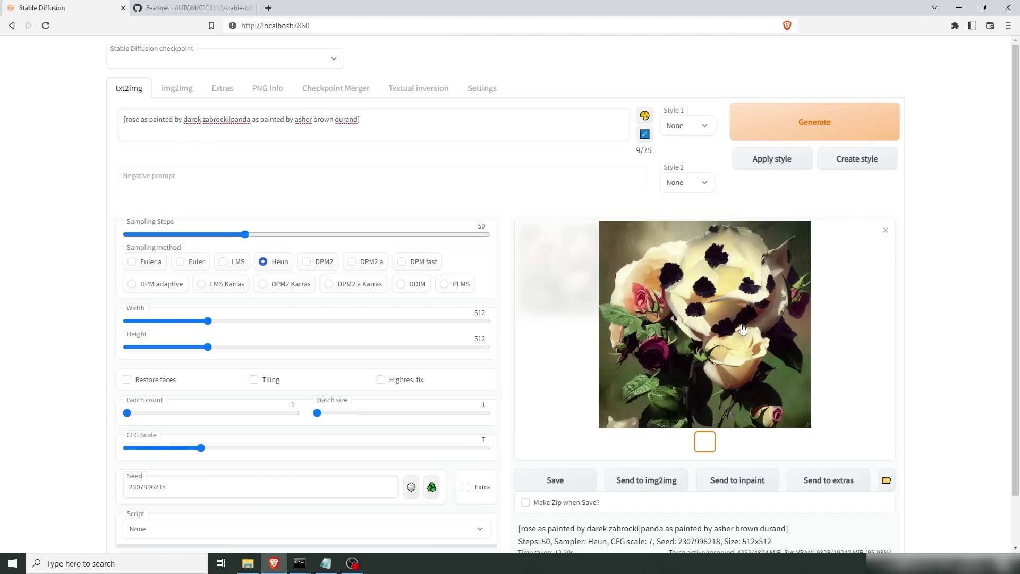
left_click(392, 123)
Replace the whole prompt with [skull|rose] plus the artist style and generate the rose-crowned skull
key("ctrl+a")
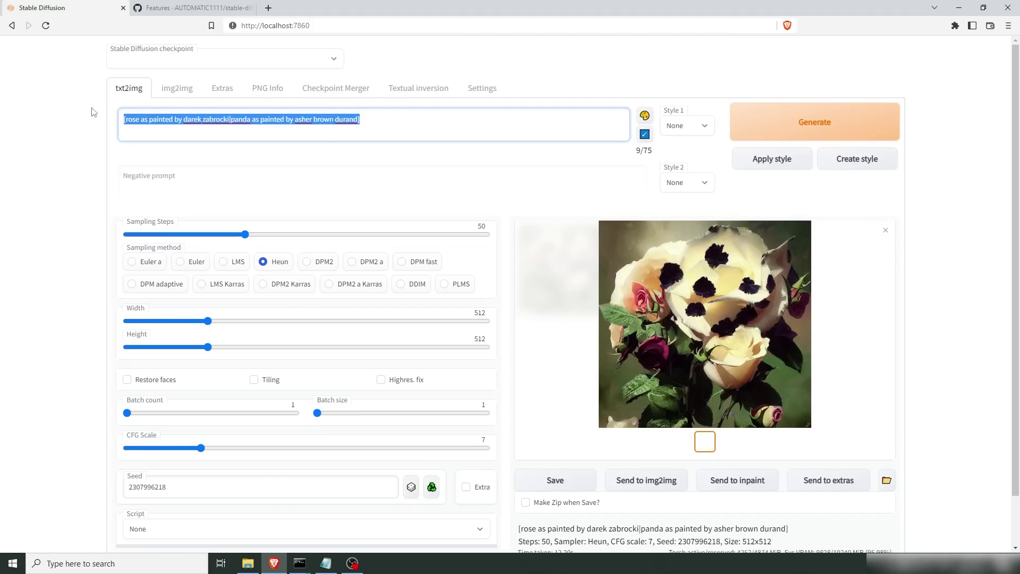
type("[skull")
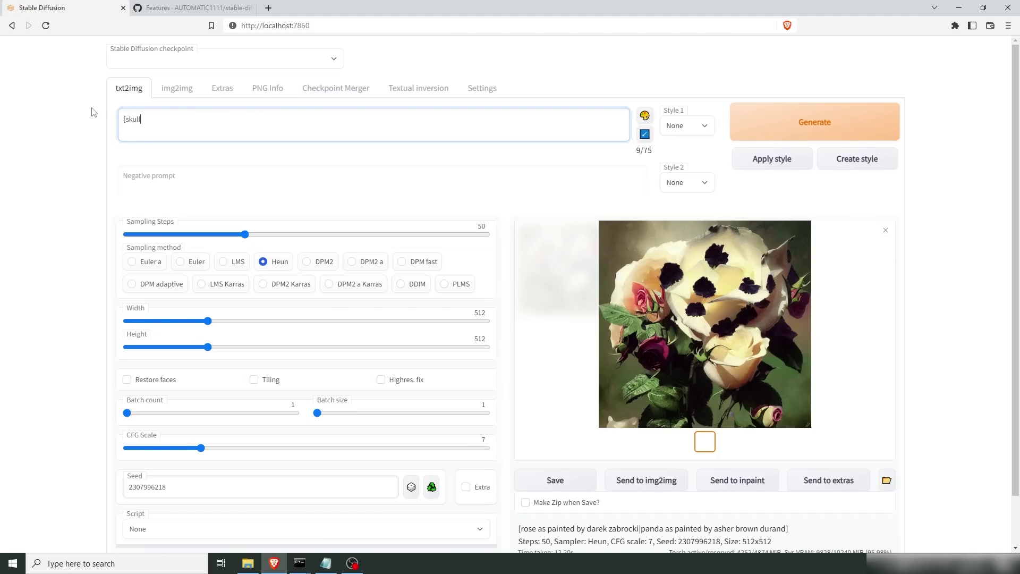
type("|rose] as painted by darek zabrocki")
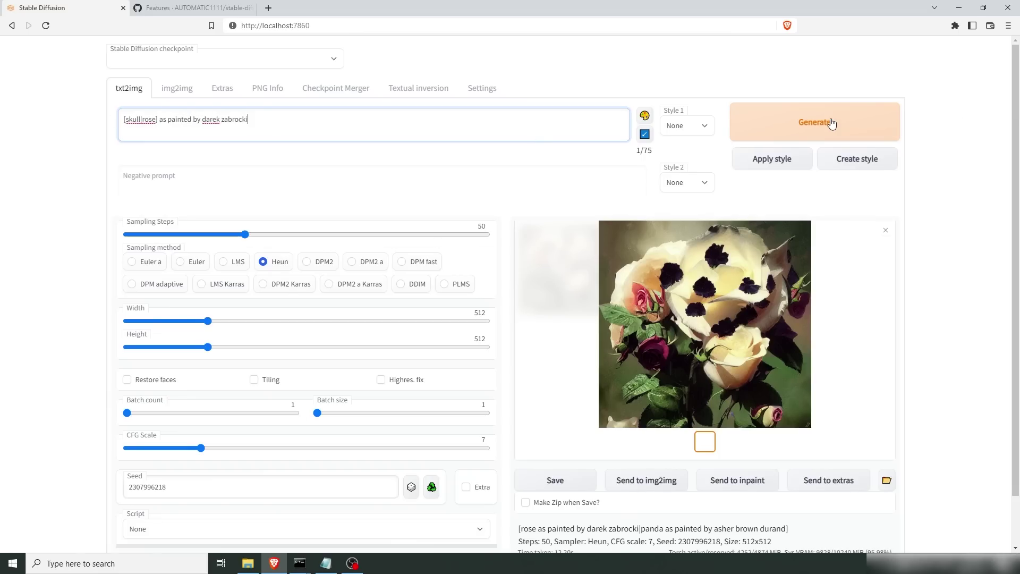
left_click(826, 123)
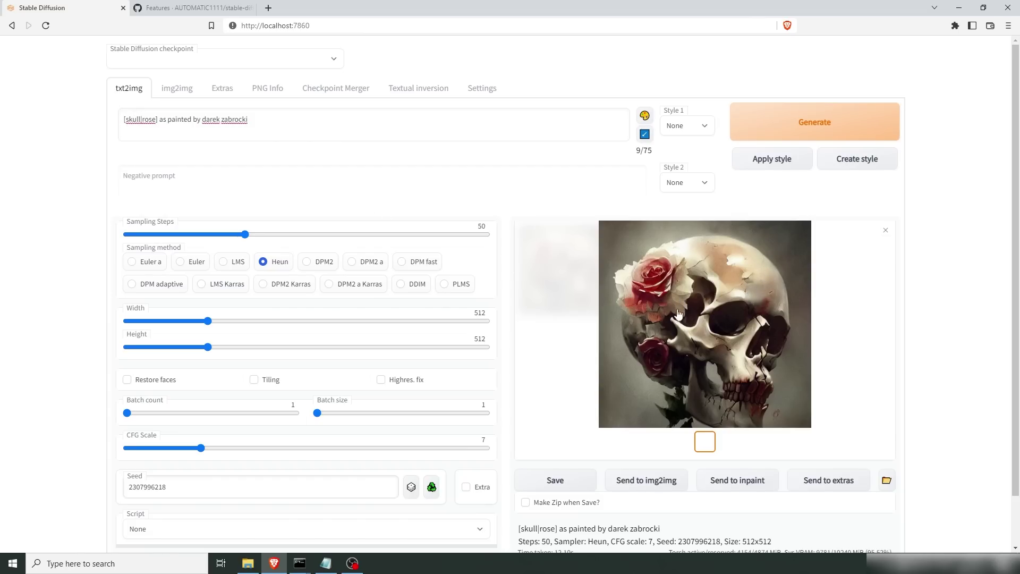
Paste in the nested prompt [[skull|rose] as painted by darek zabrocki:llama:25] and generate it
left_click(238, 127)
key("ctrl+a")
type("[[skull|rose] as painted by darek zabrocki:llama:25]")
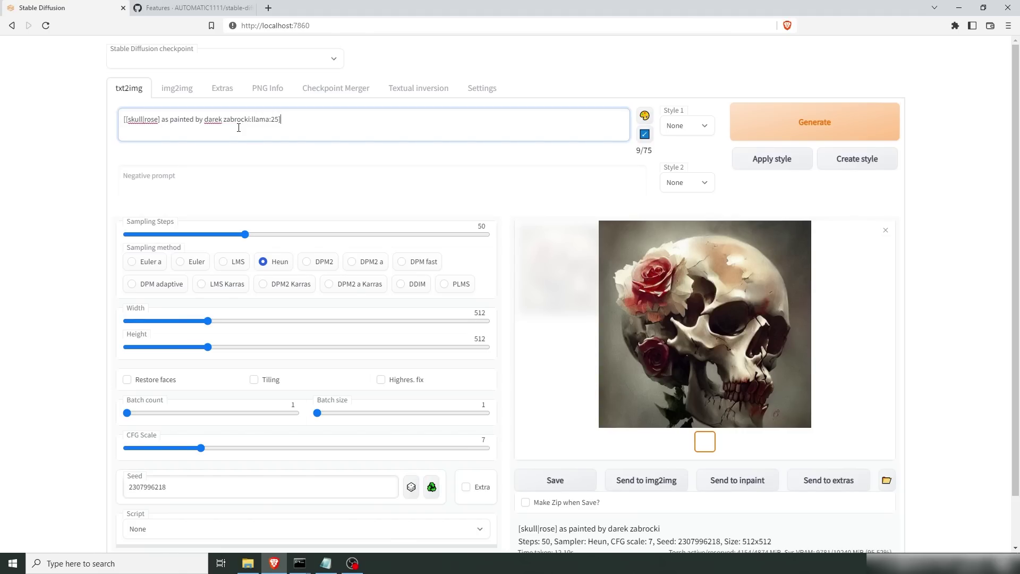
double_click(147, 122)
left_click(151, 121)
left_click(156, 127)
left_click(802, 127)
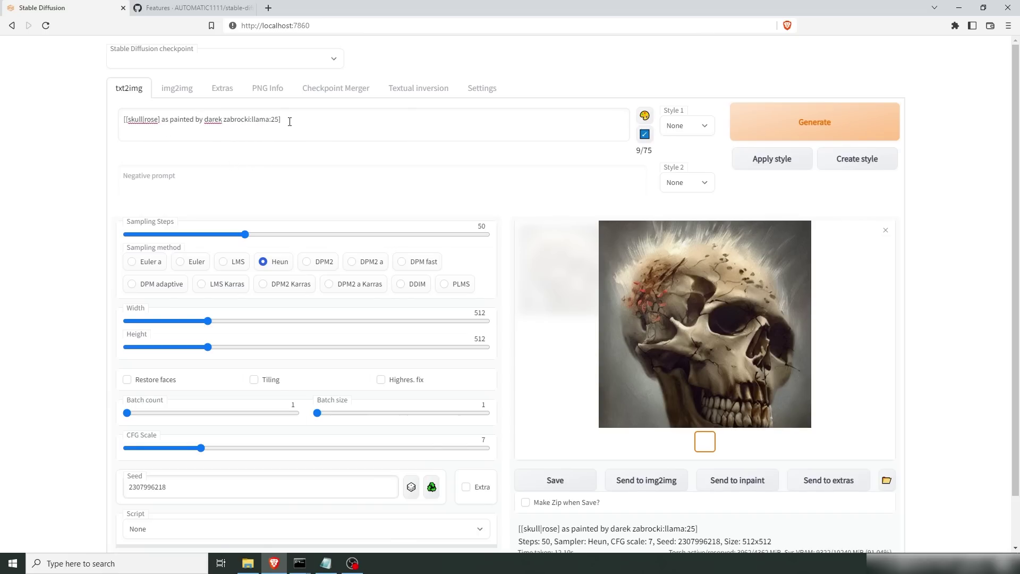
Replace the prompt with '[llama:box:25] as painted by darek zabrocki' and generate
left_click_drag(290, 121, 87, 123)
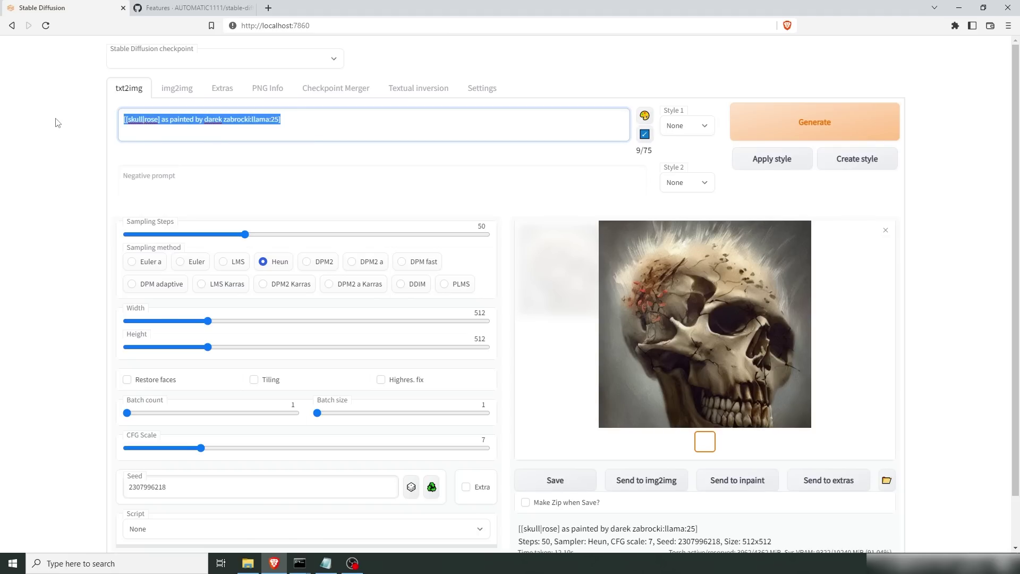
type("[ll")
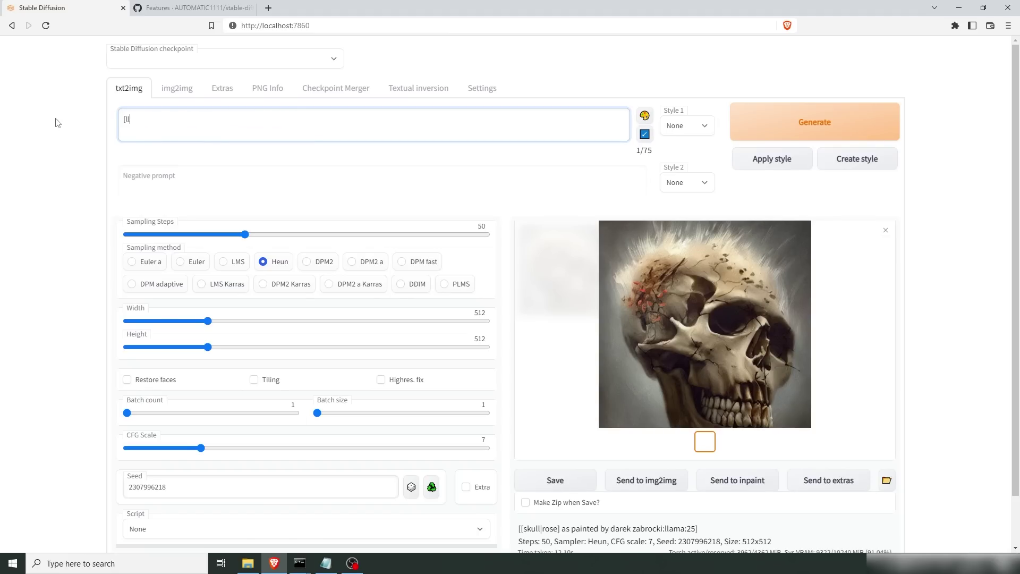
type("ama:box:25] as painted by darek zabrocki")
left_click(824, 120)
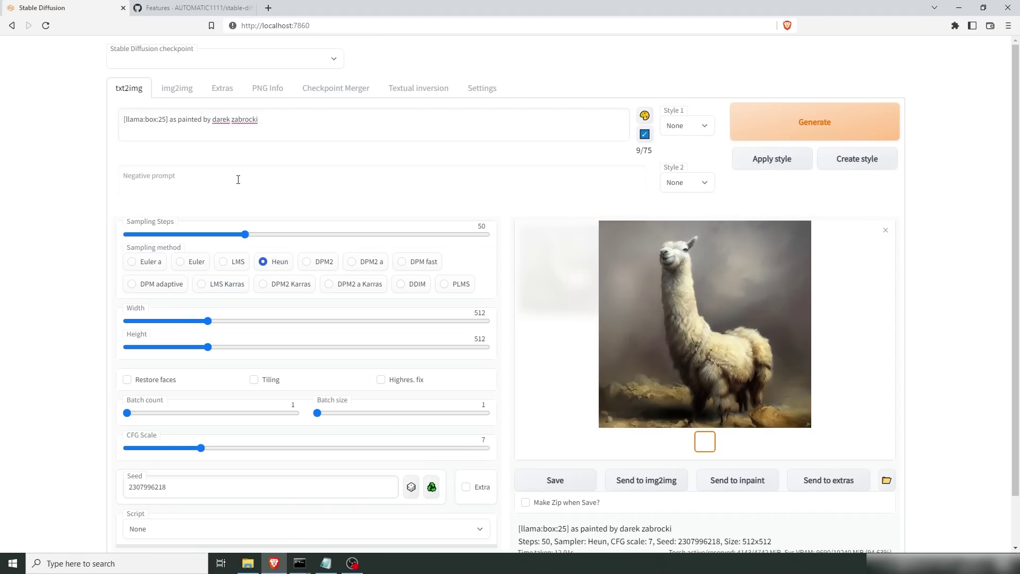
left_click(269, 132)
Change the box switch step from 25 to 20 and generate
key("shift+Left")
type("0")
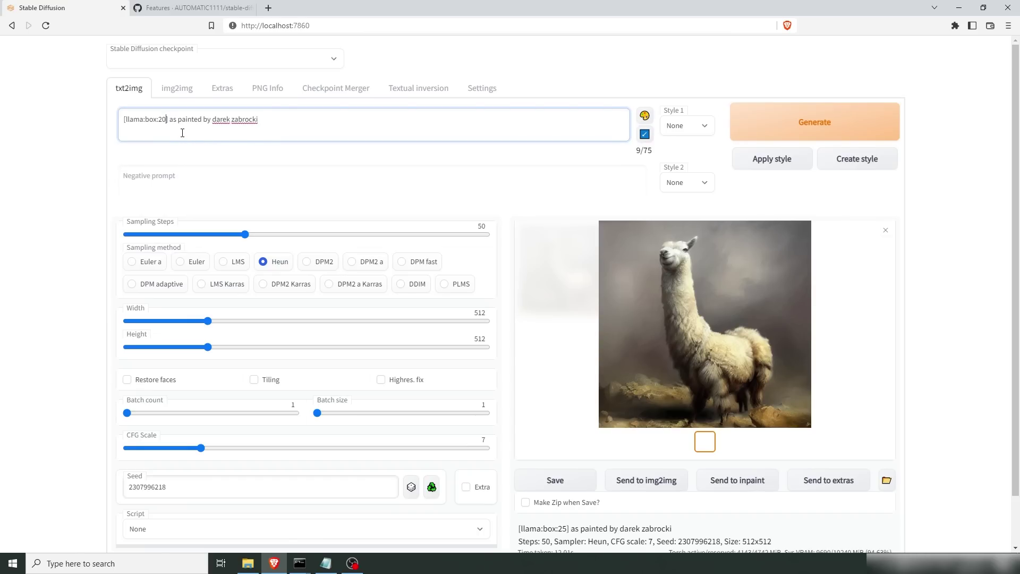
left_click(824, 124)
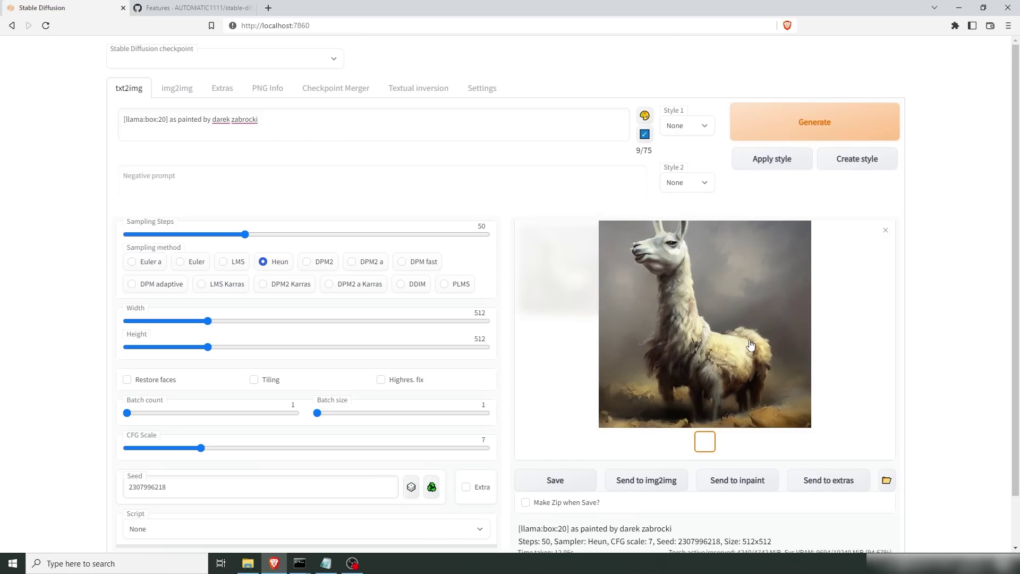
Lower the box switch step to 15 and generate again
double_click(163, 119)
type("15")
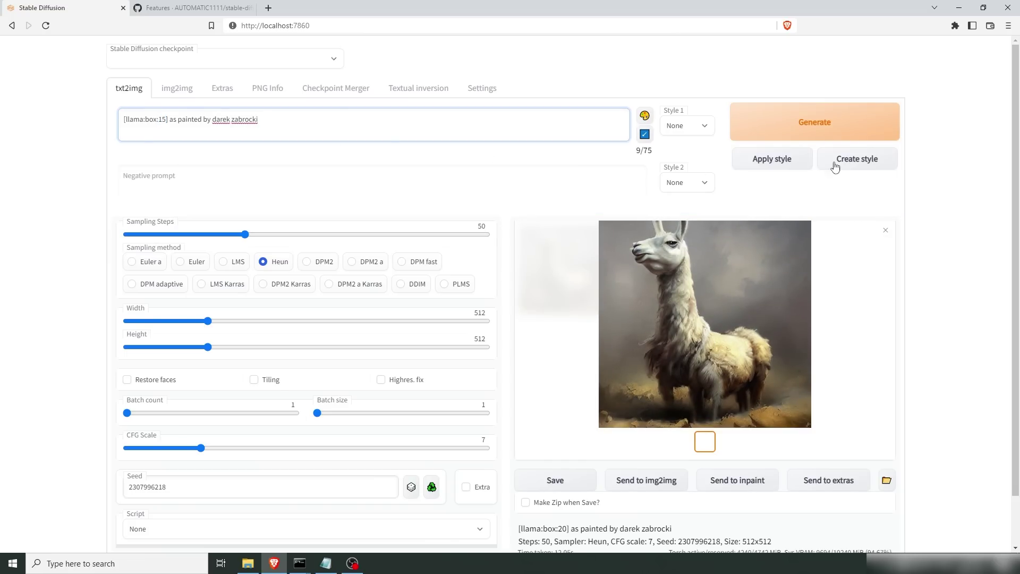
left_click(795, 122)
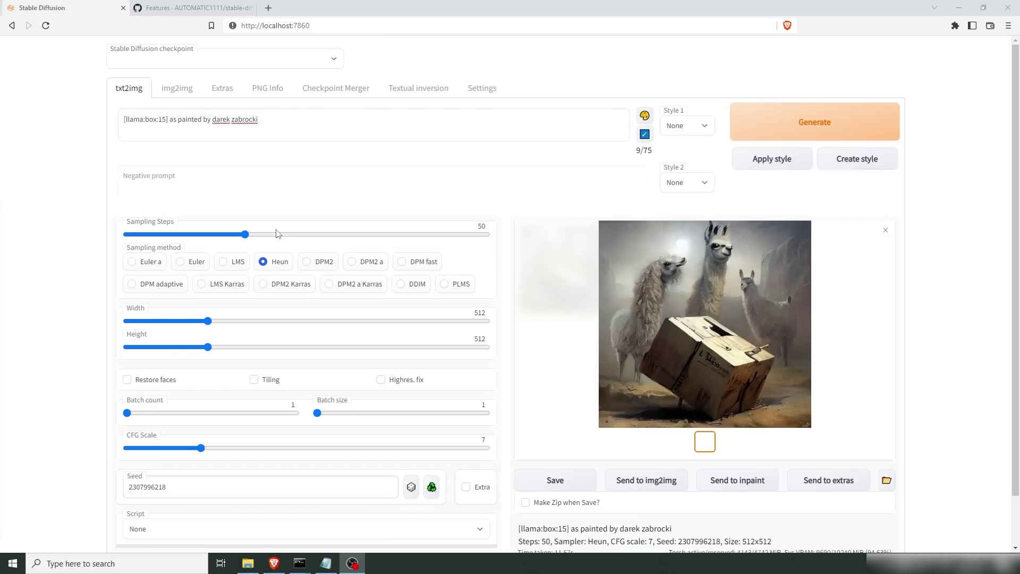
left_click(650, 59)
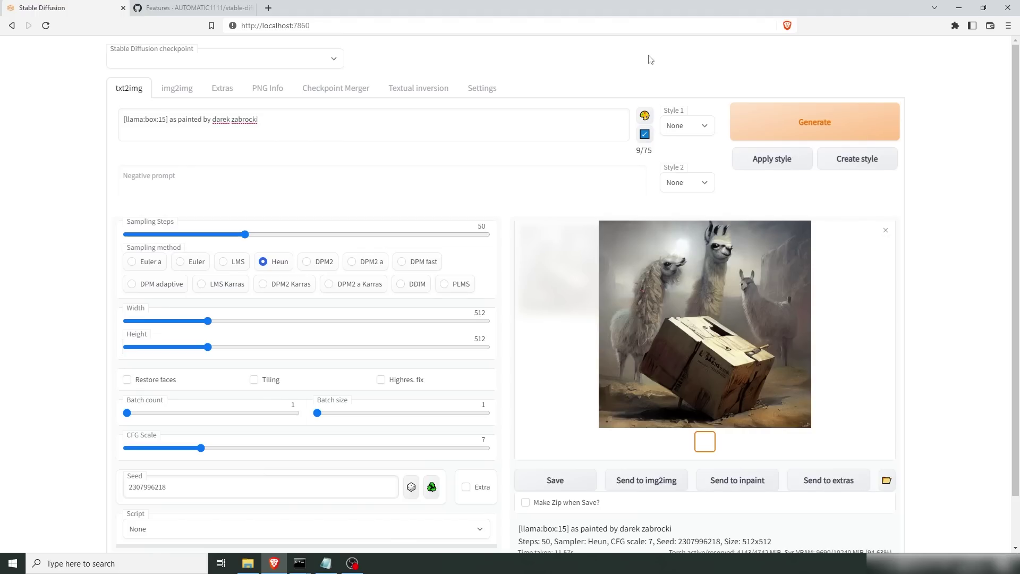